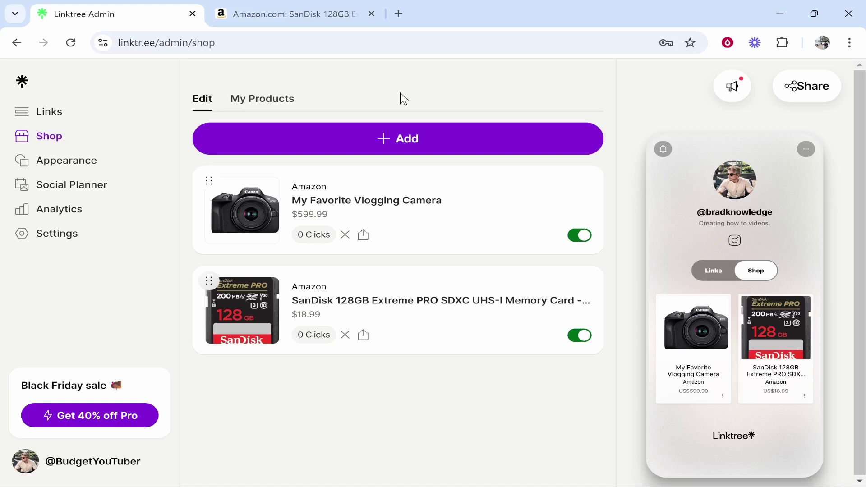
# - Switch the phone preview between Links and Shop, ending on Links with Simple How-To Tutorials
pyautogui.click(719, 277)
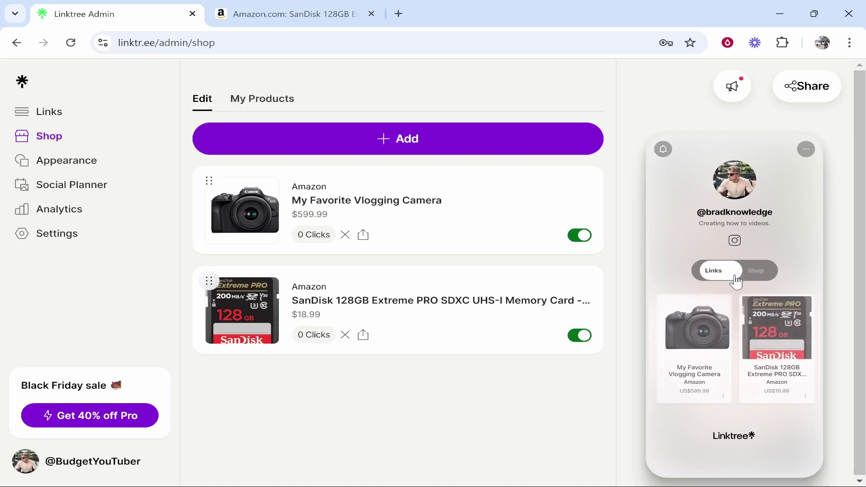
pyautogui.click(756, 271)
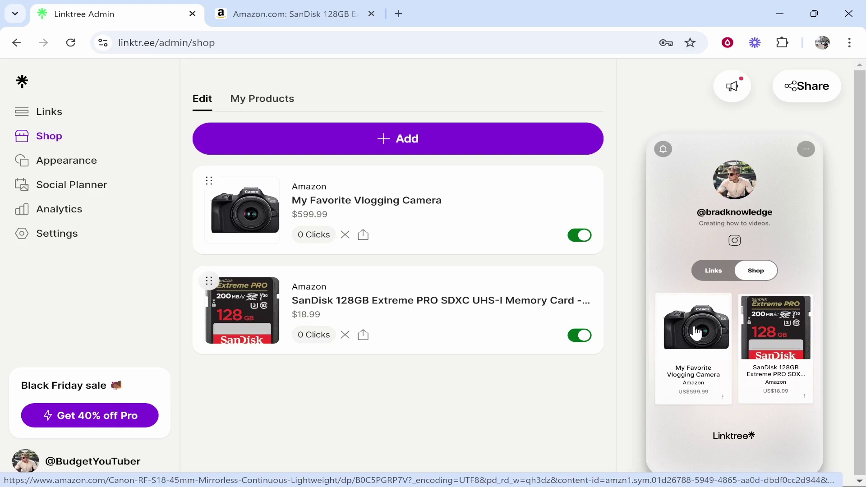
pyautogui.click(714, 271)
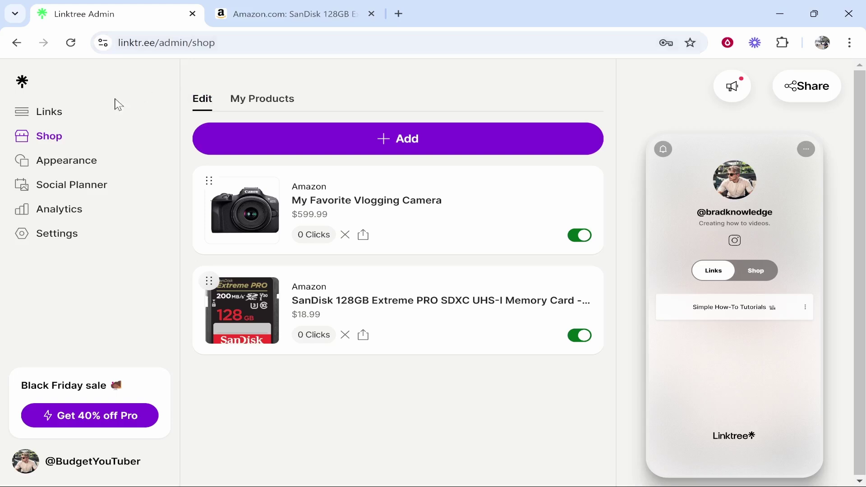
# - Visit the admin Links page, then go back to the Shop editor
pyautogui.click(58, 116)
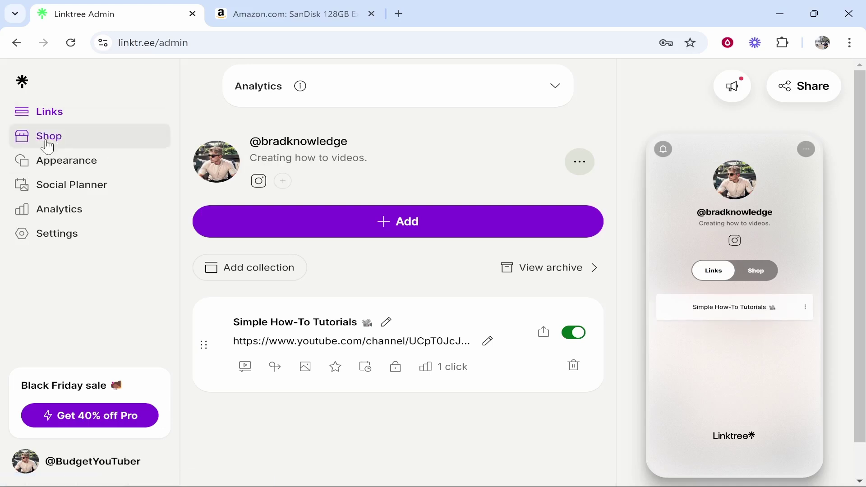
pyautogui.click(61, 144)
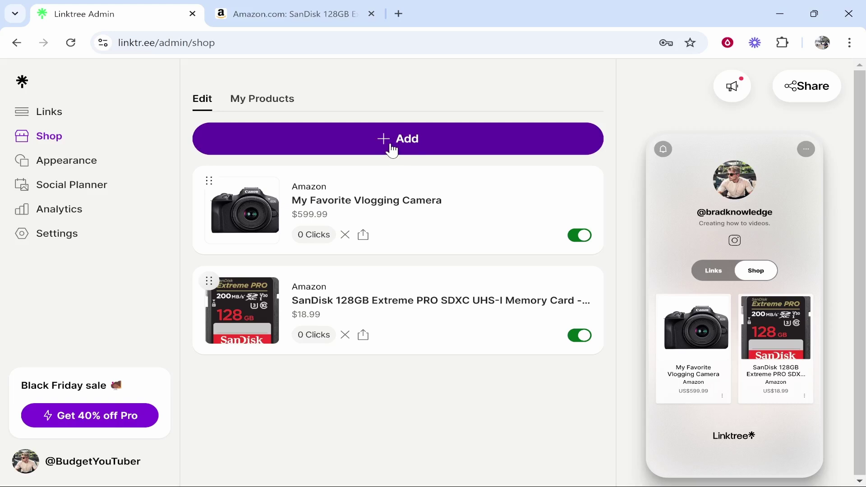
# - Create a new shop collection titled 'YouTube Gear'
pyautogui.click(410, 139)
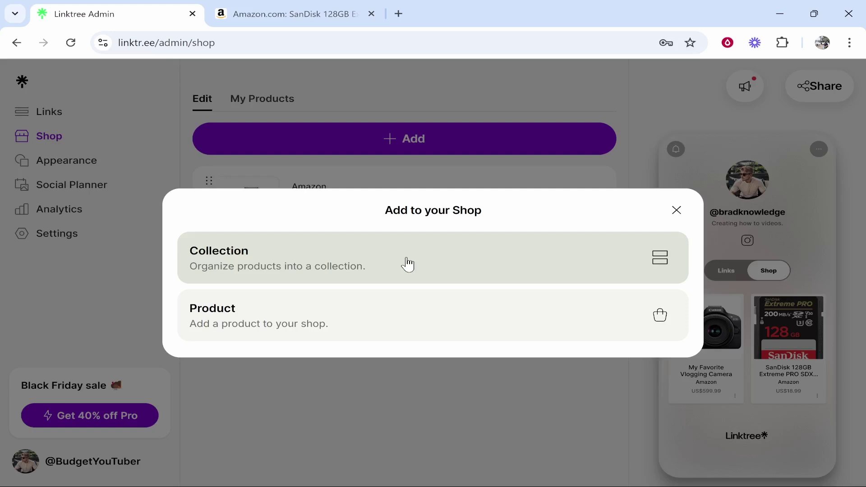
pyautogui.click(408, 264)
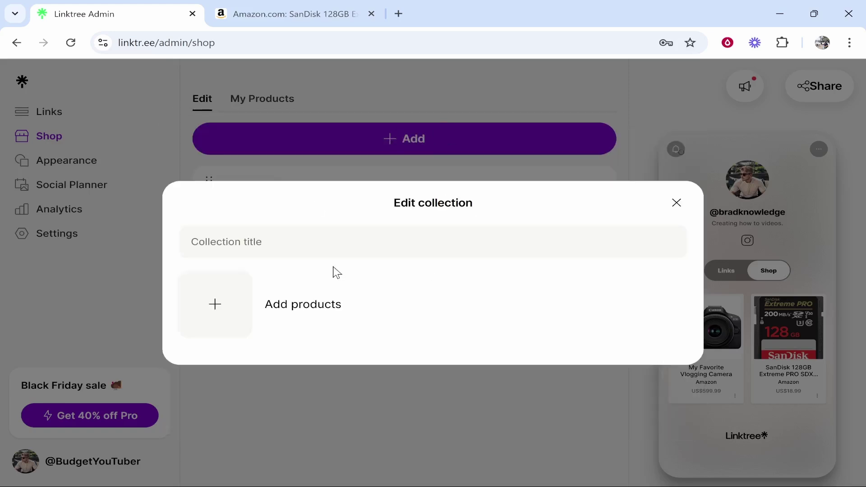
pyautogui.click(489, 257)
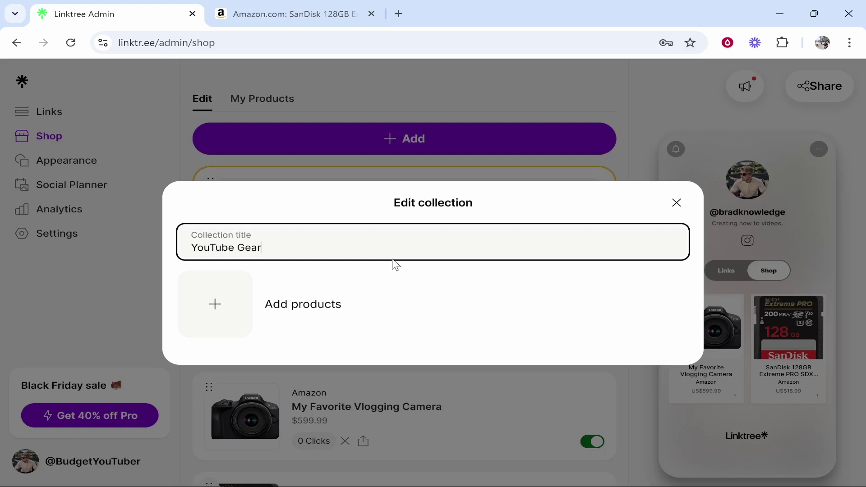
# - Add My Favorite Vlogging Camera and the SanDisk 128GB memory card to the collection
pyautogui.click(287, 313)
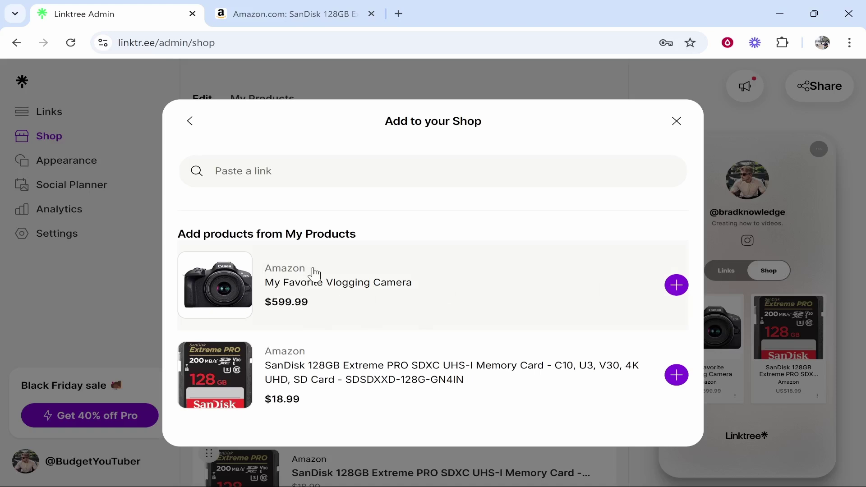
pyautogui.click(675, 286)
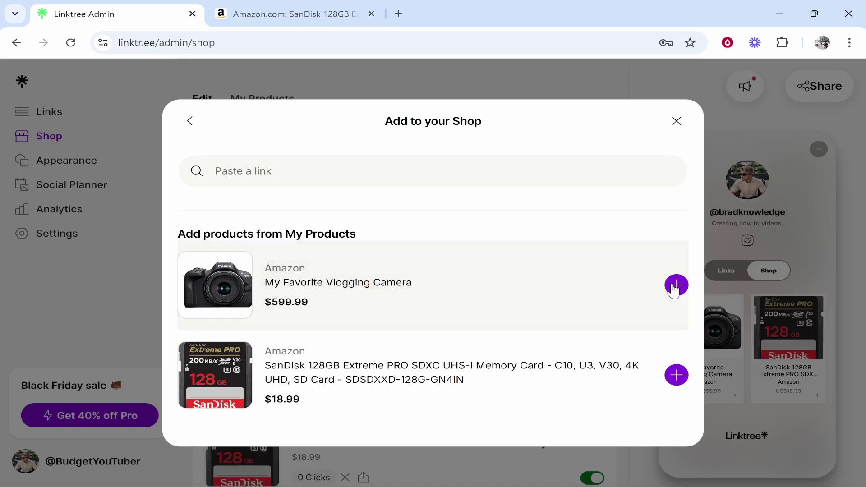
pyautogui.click(631, 348)
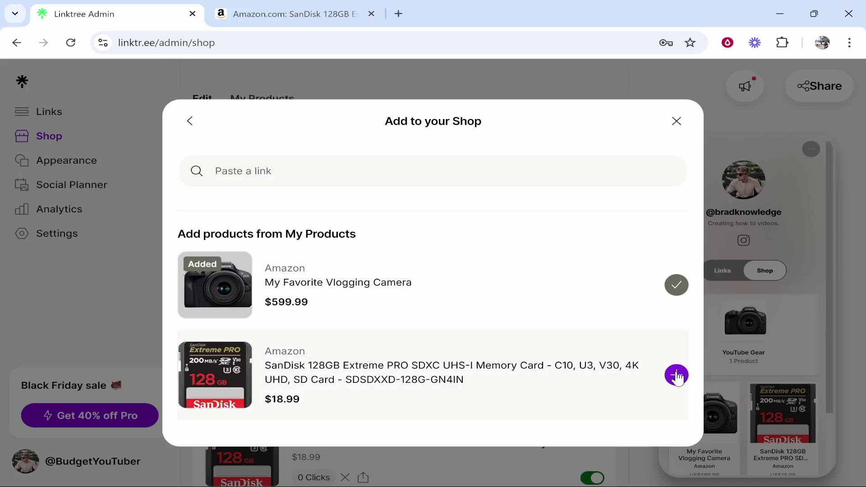
pyautogui.click(674, 373)
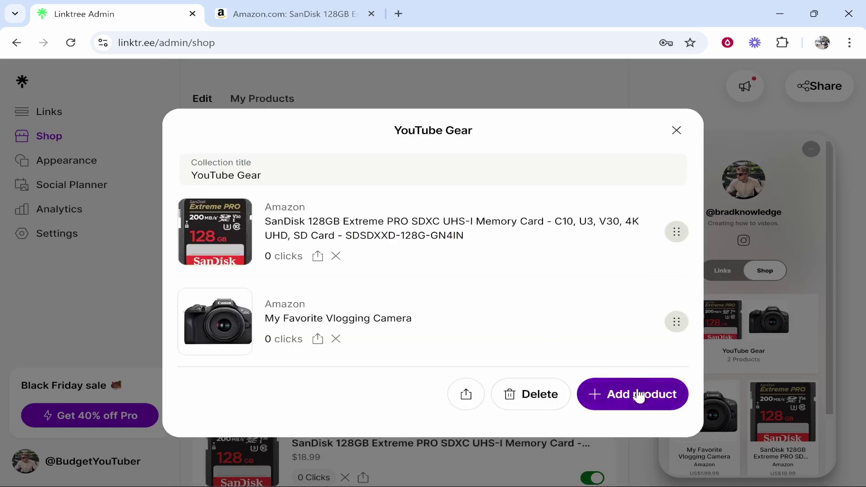
pyautogui.click(640, 394)
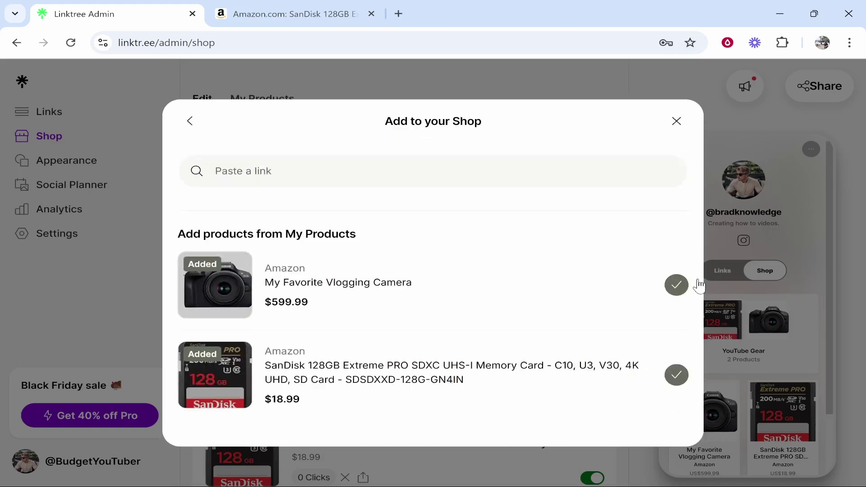
# - Remove the loose camera product so the shop holds only the YouTube Gear collection
pyautogui.click(676, 120)
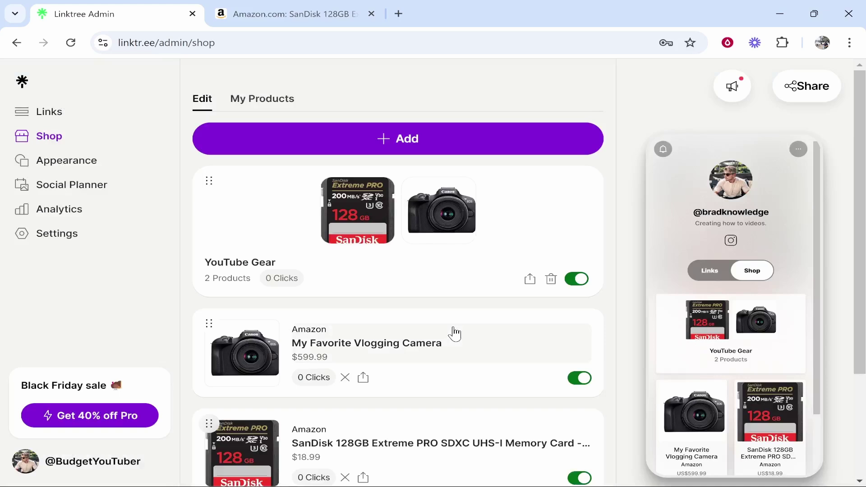
pyautogui.moveTo(428, 212)
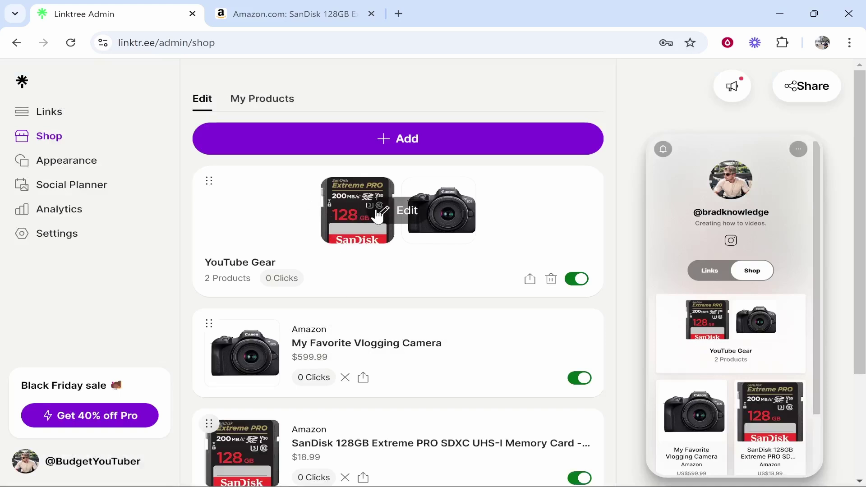
pyautogui.scroll(-3, 363, 207)
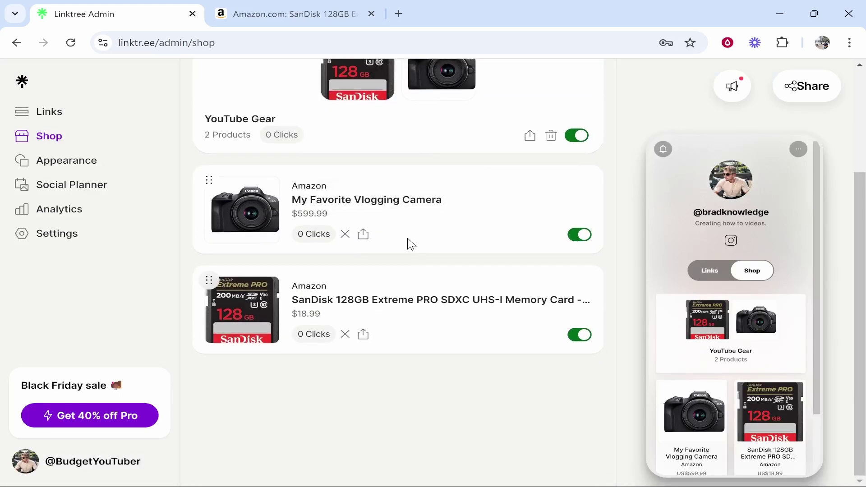
pyautogui.click(345, 233)
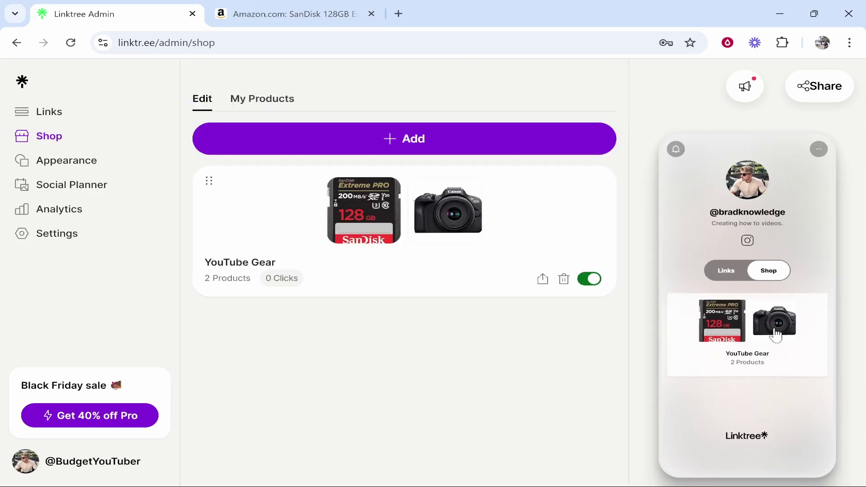
pyautogui.click(404, 142)
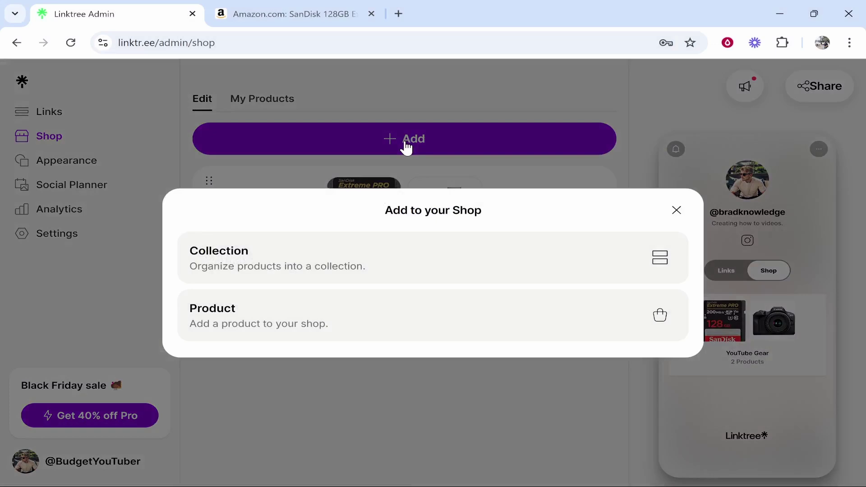
pyautogui.click(532, 164)
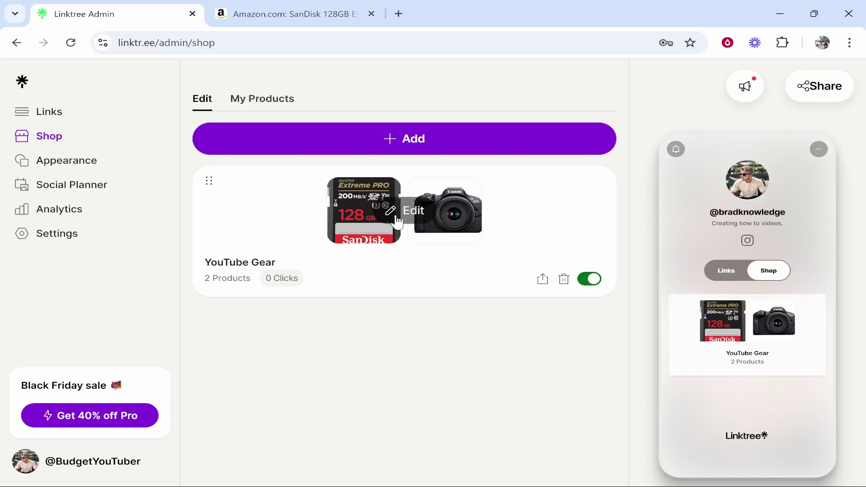
# - Start adding another product to YouTube Gear, then switch to the Amazon tab
pyautogui.click(419, 219)
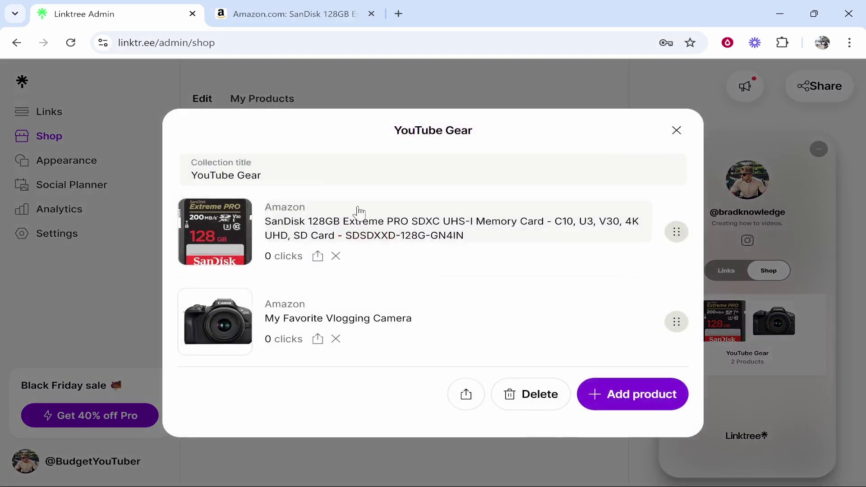
pyautogui.click(627, 390)
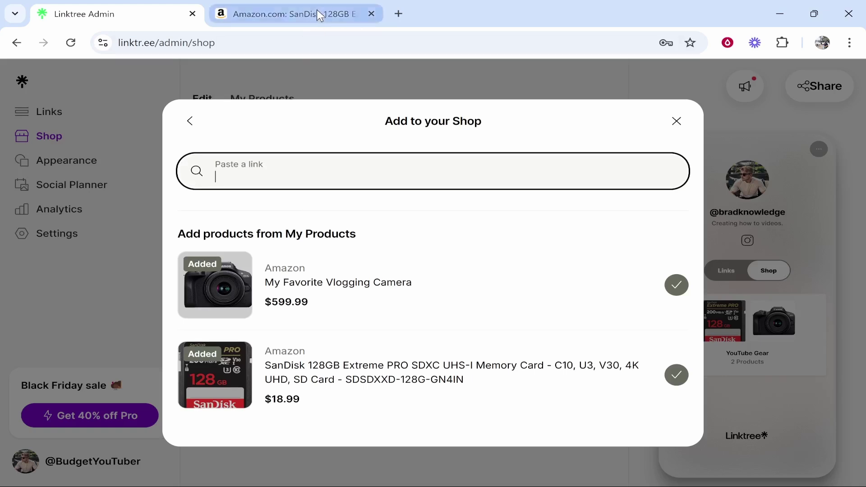
pyautogui.click(249, 16)
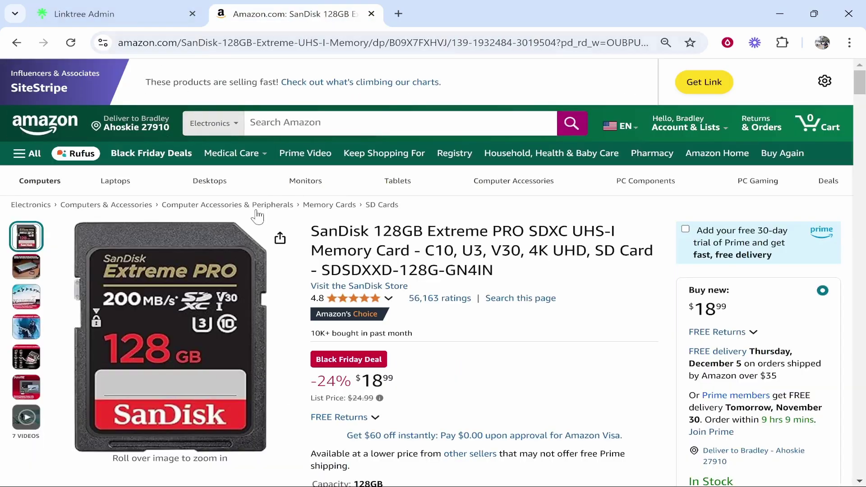
# - Search Amazon for 'tripod', open the SENSYNE tripod, and generate its SiteStripe short link
pyautogui.click(271, 123)
pyautogui.write('tripod')
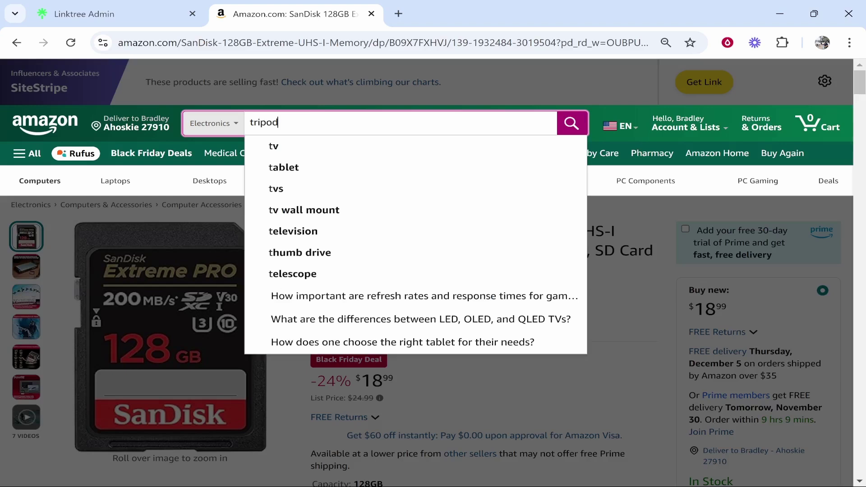
pyautogui.press('Return')
pyautogui.scroll(-1, 445, 238)
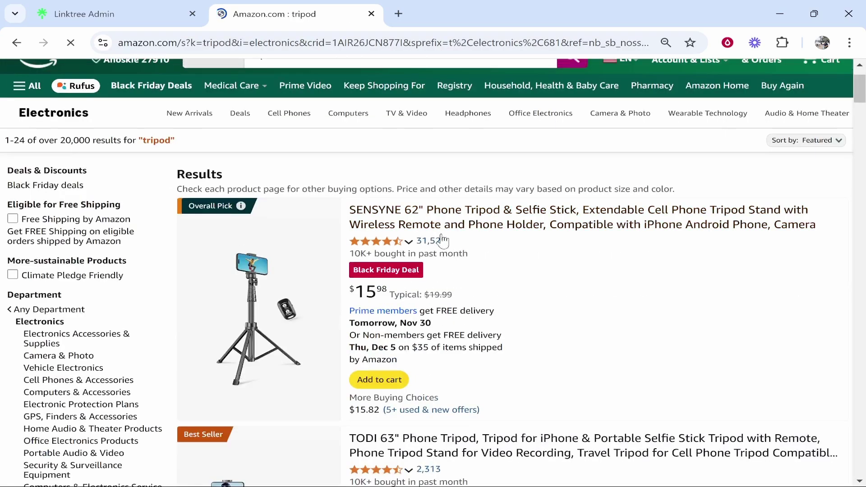
pyautogui.click(472, 223)
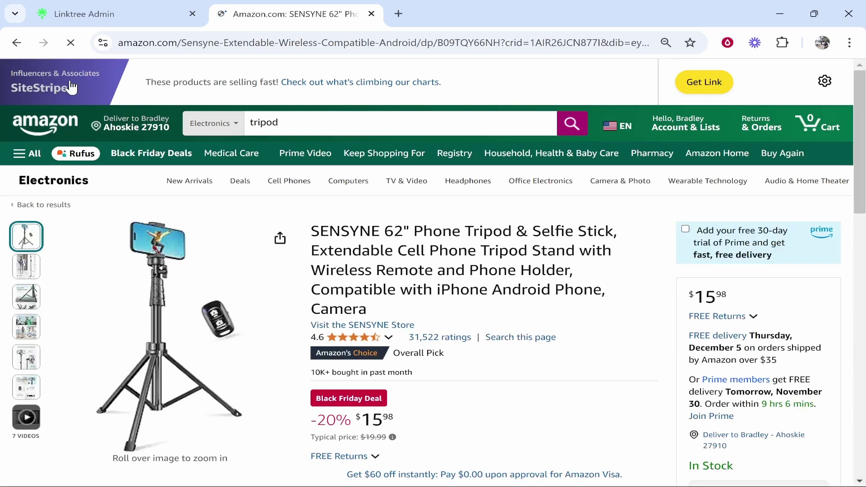
pyautogui.click(704, 83)
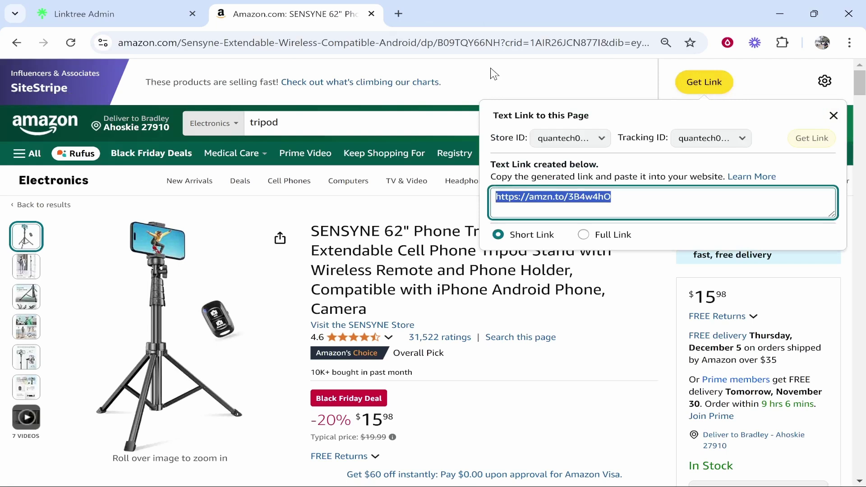
# - Search Google for 'amazon asso' in a new tab and open Amazon Associates Central
pyautogui.click(398, 13)
pyautogui.write('amazon asso')
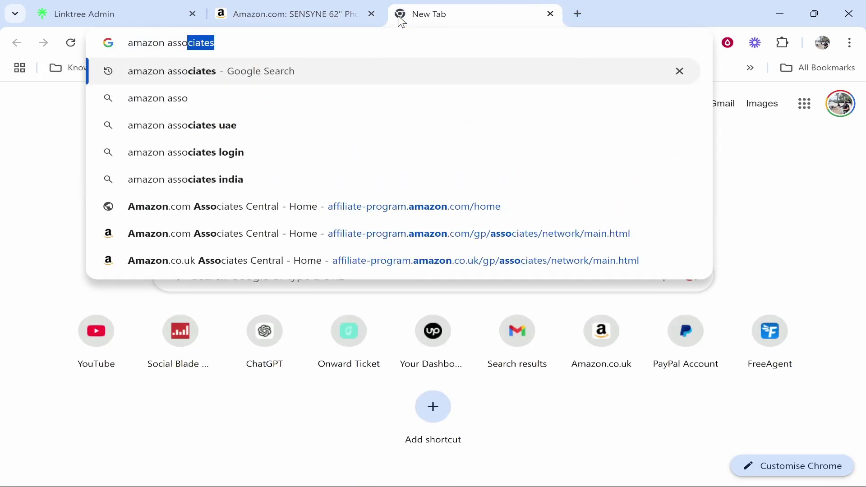
pyautogui.press('Return')
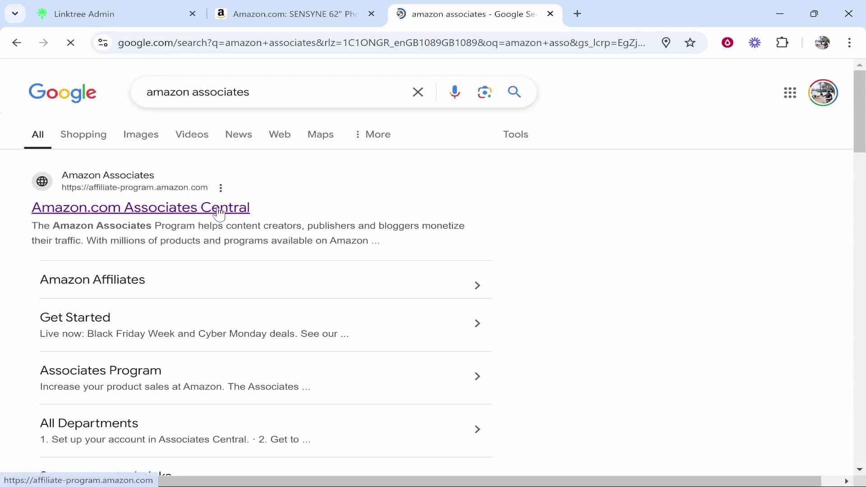
pyautogui.click(275, 14)
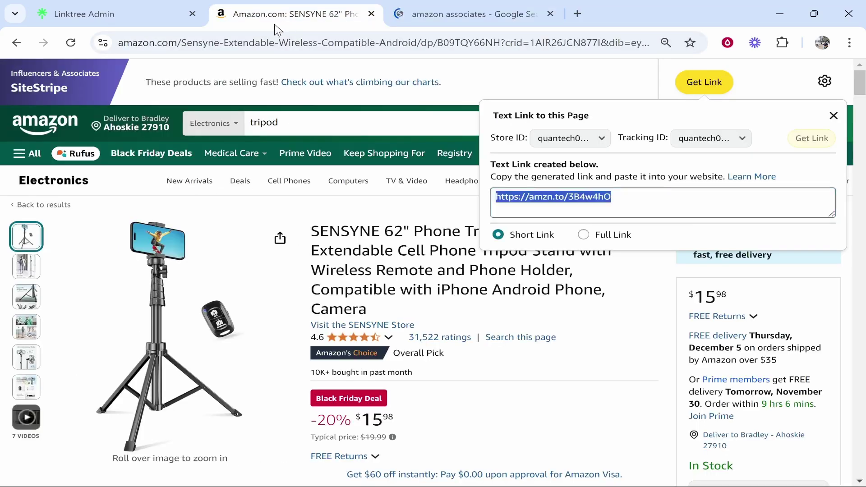
pyautogui.click(178, 42)
pyautogui.hotkey('ctrl', 'Tab')
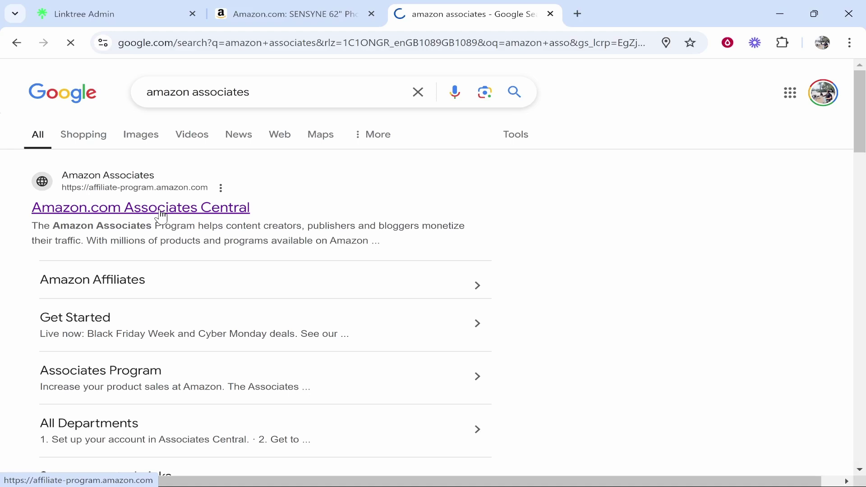
pyautogui.click(264, 11)
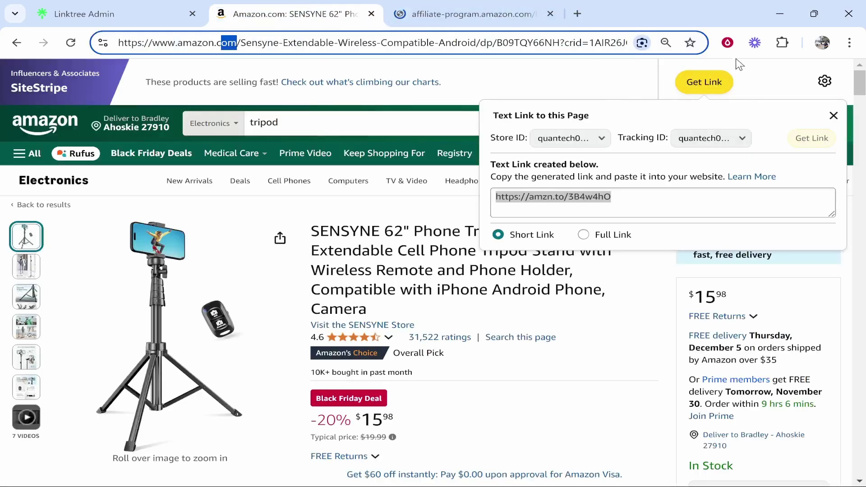
pyautogui.click(476, 12)
# - Check the SiteStripe display settings in Associates Central, which show the toolbar Enabled
pyautogui.scroll(-5, 670, 195)
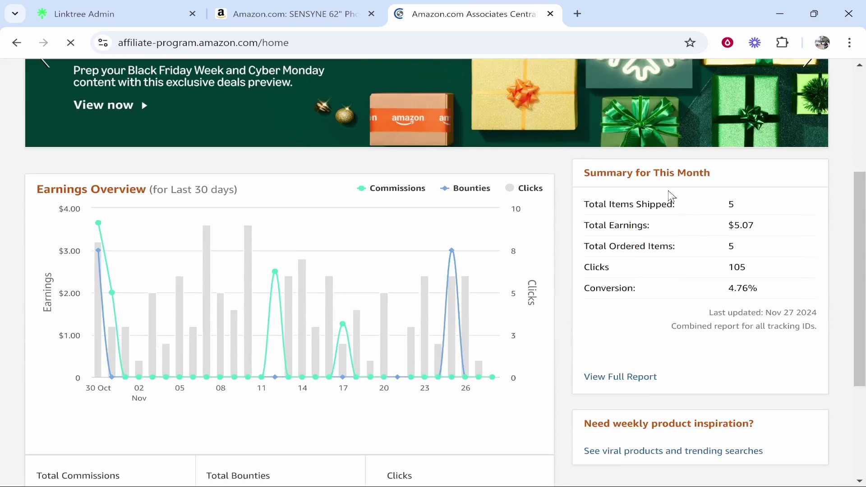
pyautogui.scroll(-2, 601, 251)
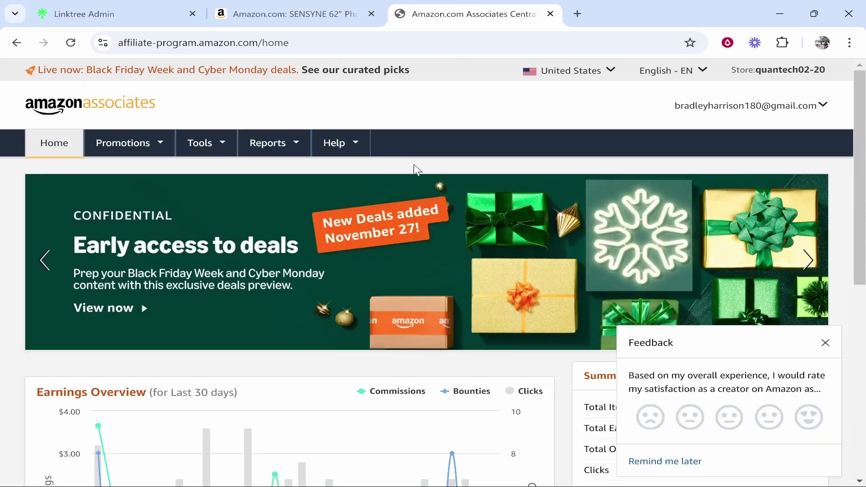
pyautogui.click(328, 7)
pyautogui.click(432, 11)
pyautogui.moveTo(279, 152)
pyautogui.moveTo(205, 151)
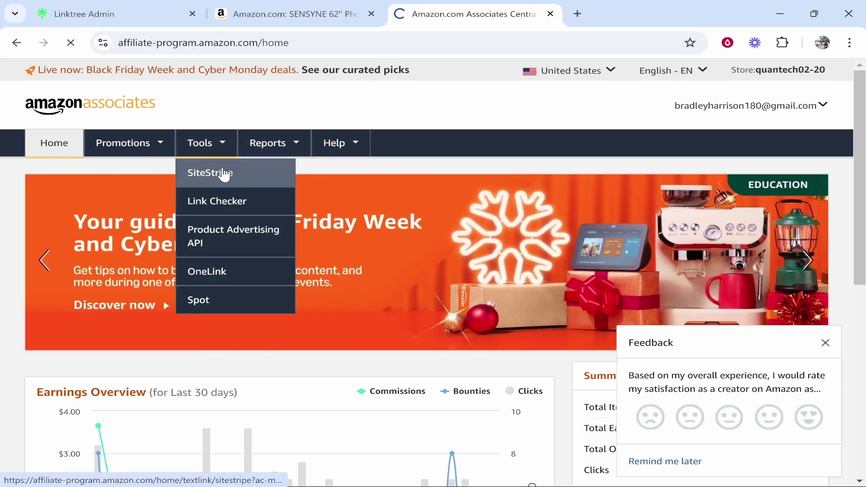
pyautogui.click(221, 173)
pyautogui.scroll(-2, 340, 179)
pyautogui.click(418, 179)
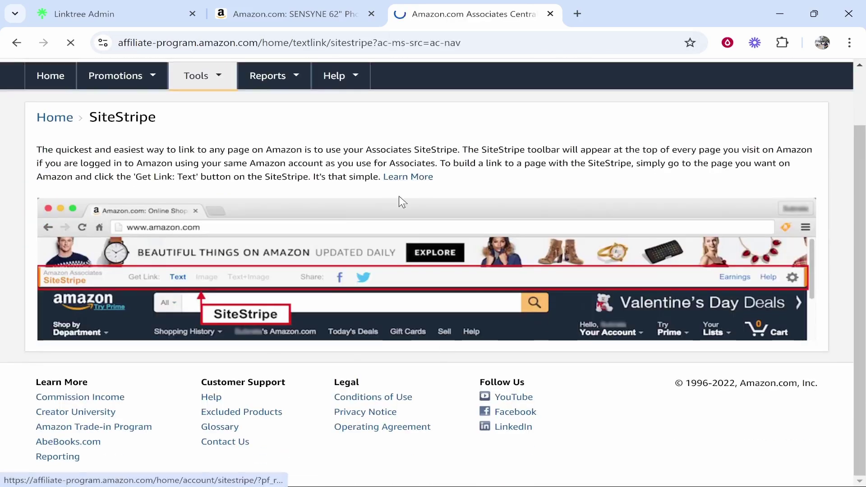
pyautogui.scroll(-5, 494, 227)
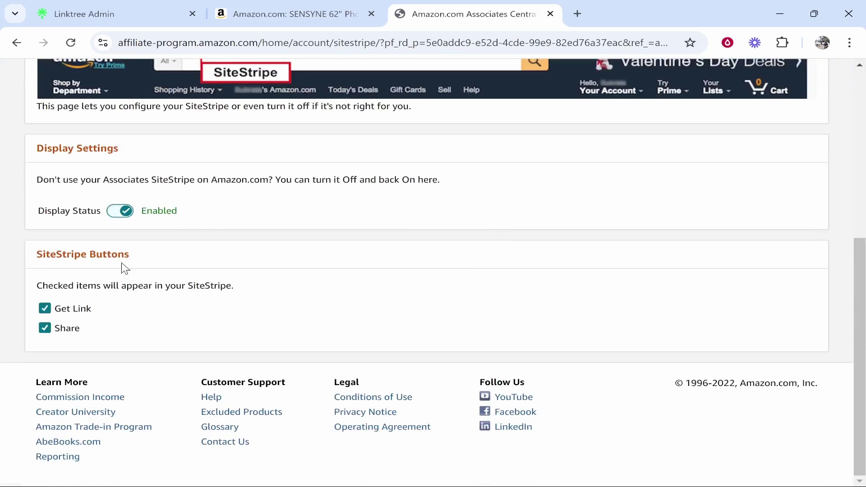
pyautogui.click(306, 13)
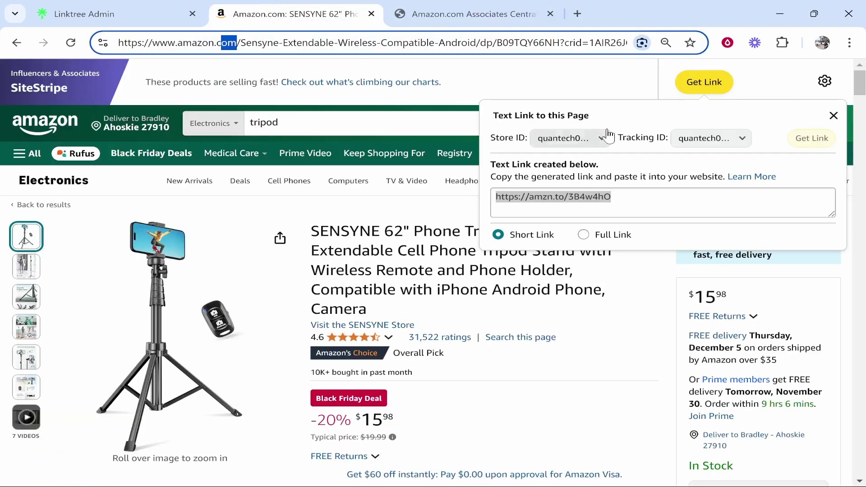
pyautogui.click(698, 90)
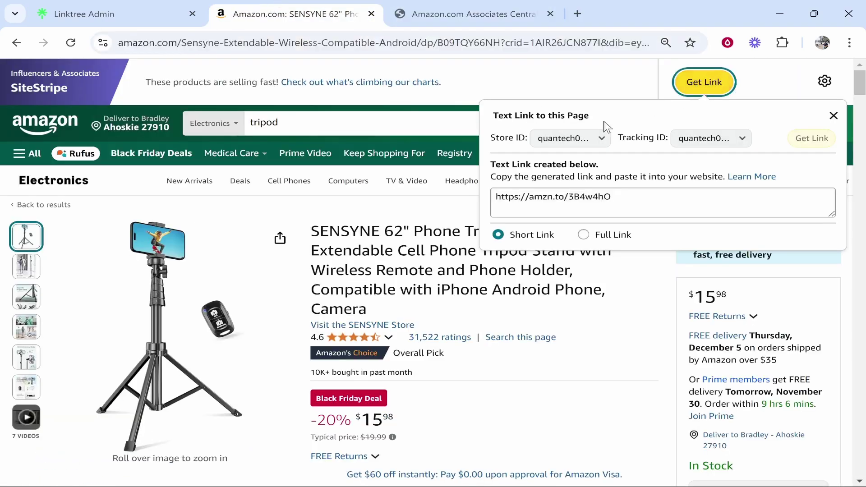
pyautogui.click(614, 191)
pyautogui.rightClick(586, 198)
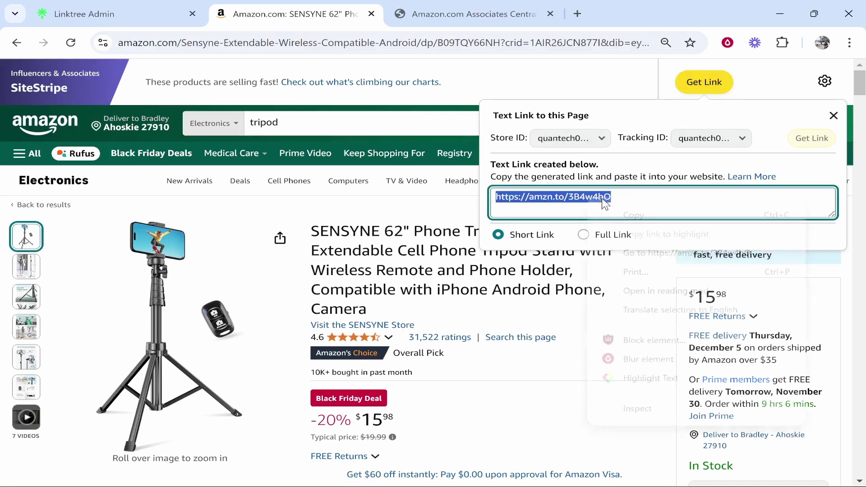
pyautogui.click(614, 215)
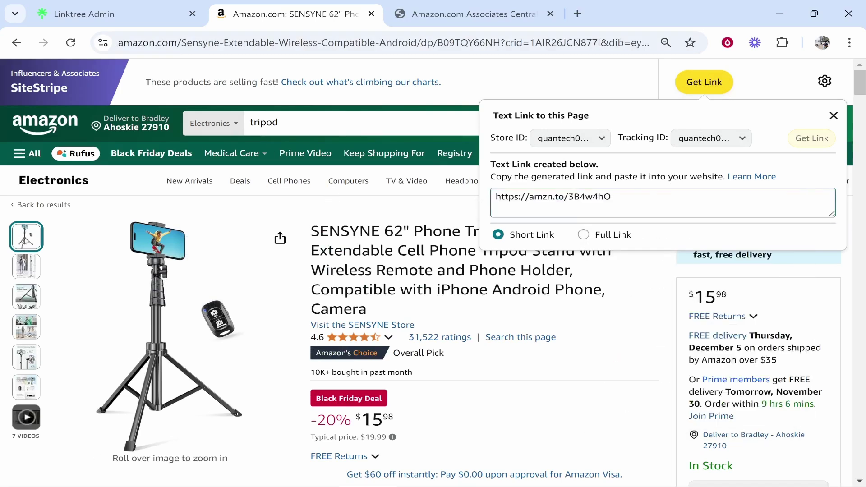
# - Paste the tripod's amzn.to link into Linktree and add the SENSYNE tripod to YouTube Gear
pyautogui.click(151, 6)
pyautogui.rightClick(288, 185)
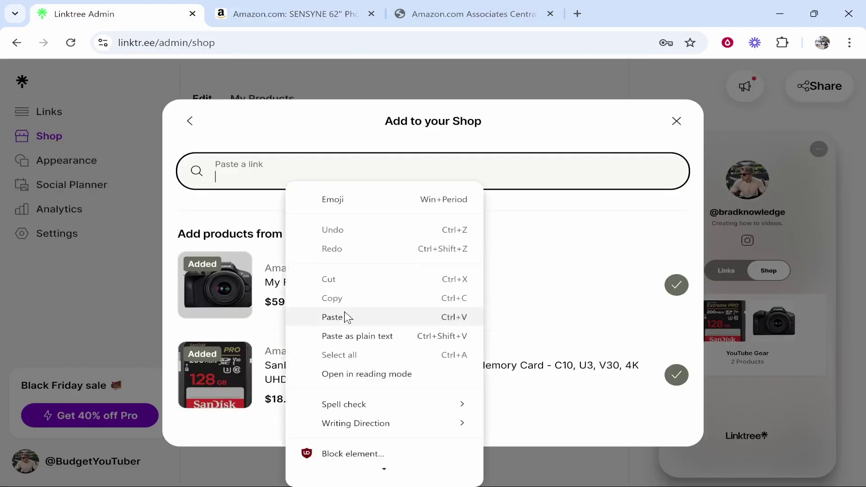
pyautogui.click(344, 315)
pyautogui.click(668, 171)
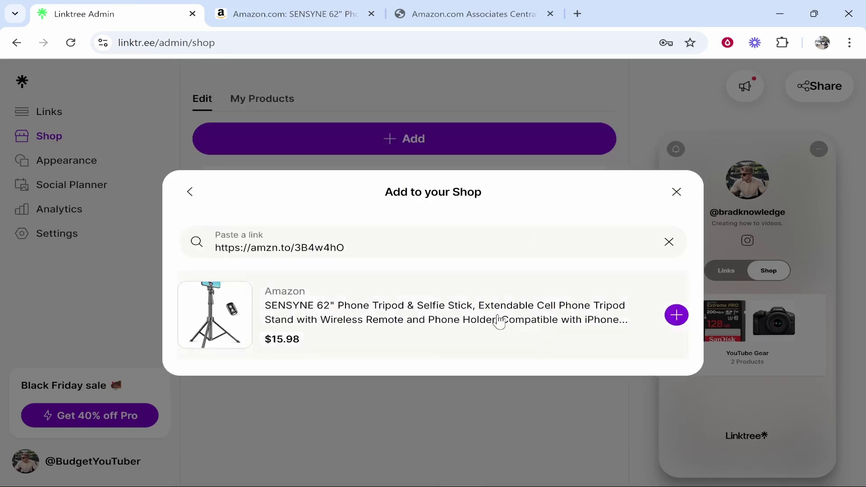
pyautogui.click(497, 319)
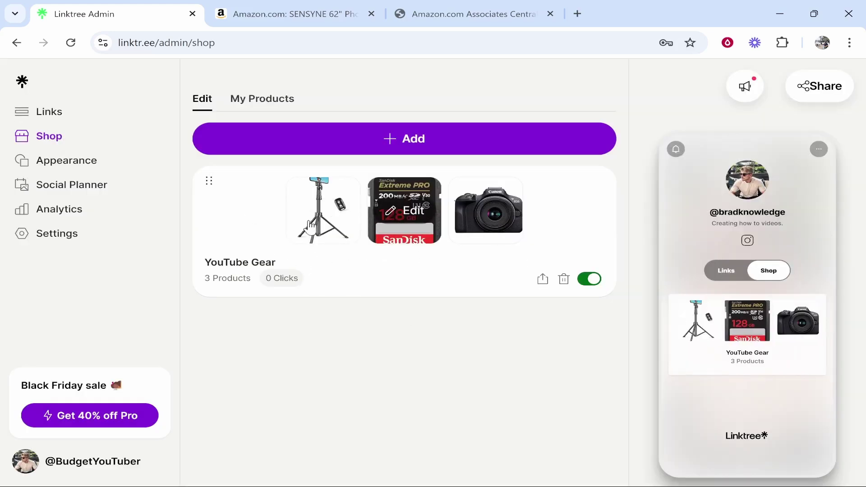
# - Rename the tripod product in YouTube Gear to 'My Tripod'
pyautogui.click(326, 208)
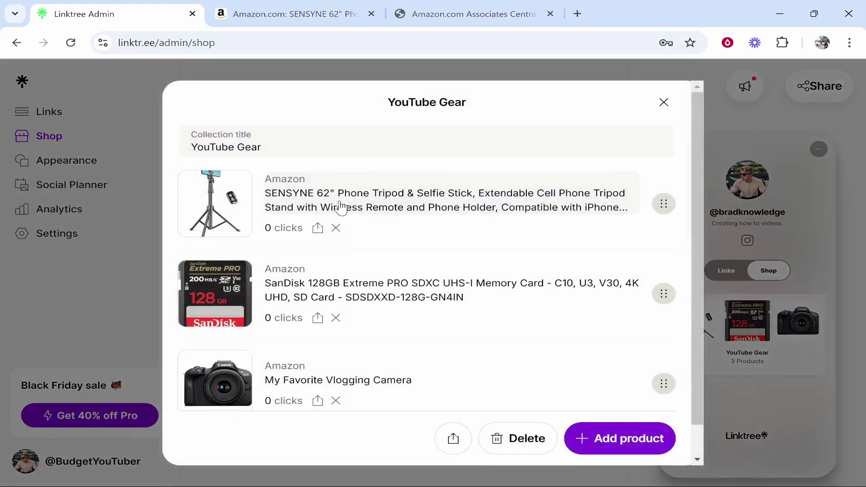
pyautogui.scroll(-1, 419, 307)
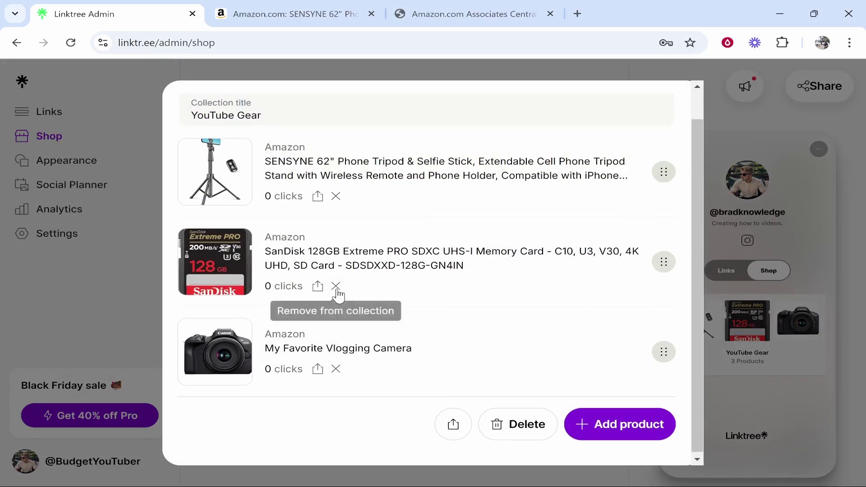
pyautogui.scroll(1, 395, 200)
pyautogui.click(395, 208)
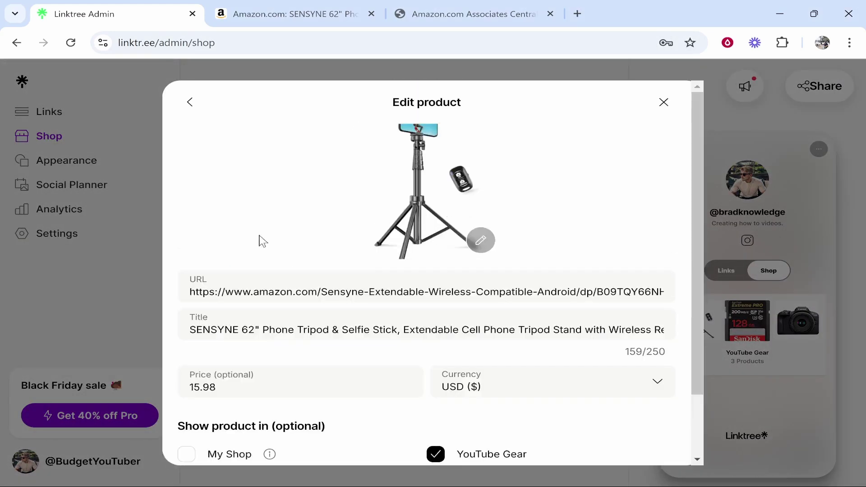
pyautogui.click(239, 329)
pyautogui.hotkey('ctrl', 'a')
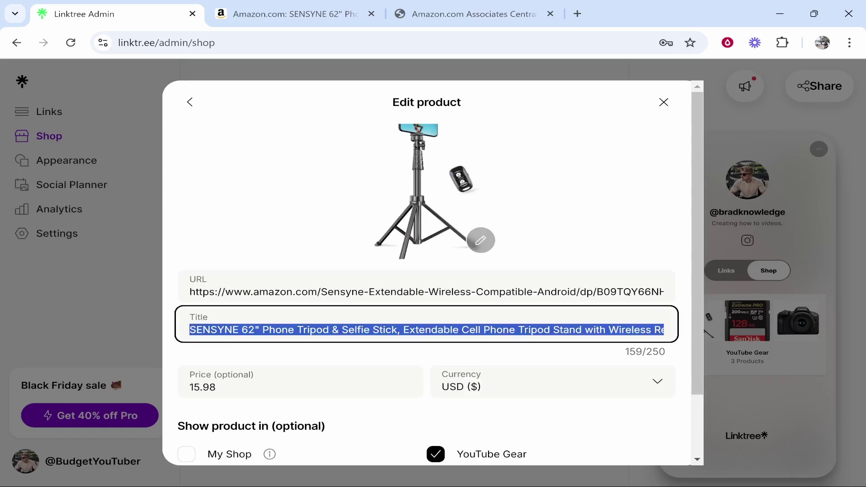
pyautogui.write('My')
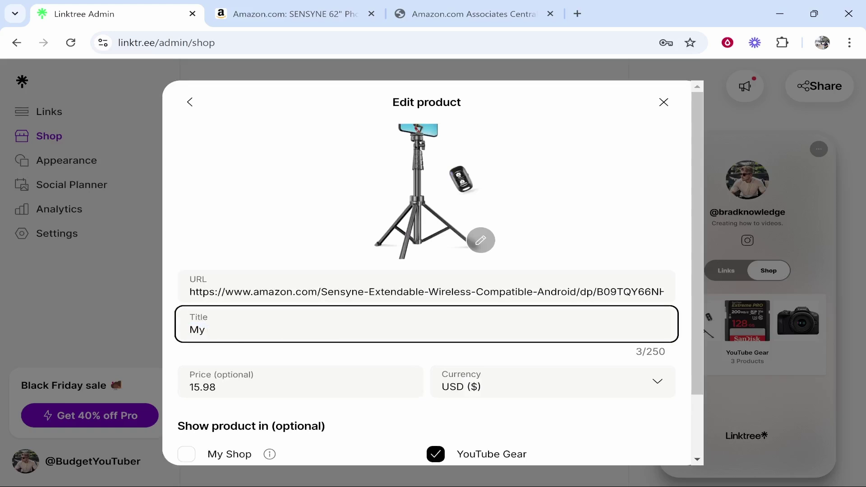
pyautogui.write(' Tripod')
pyautogui.click(622, 165)
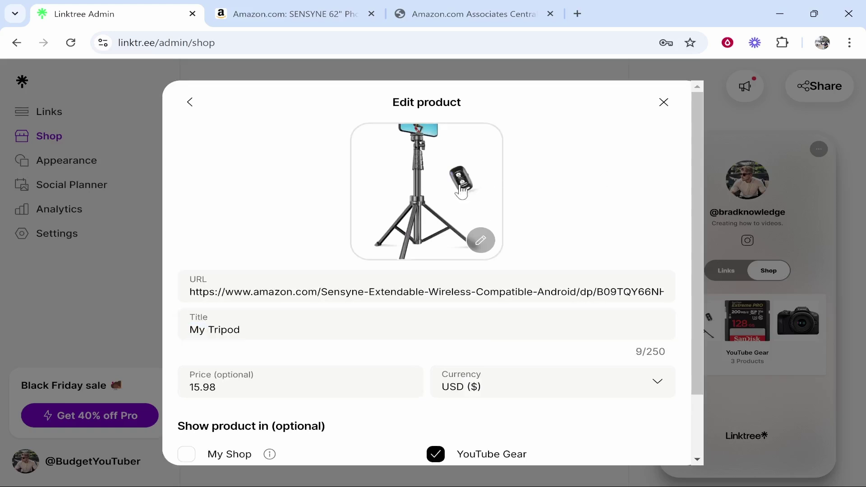
# - Dismiss the image upload without choosing a file and save the tripod's changes
pyautogui.click(469, 237)
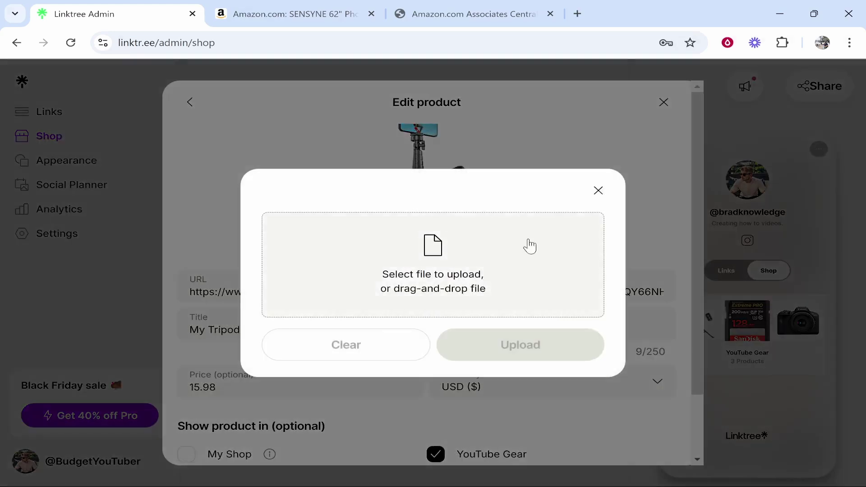
pyautogui.click(597, 190)
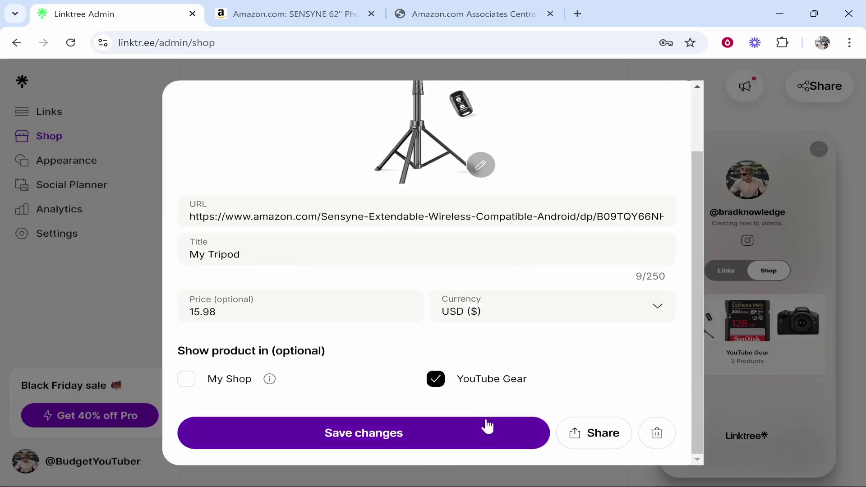
pyautogui.click(433, 432)
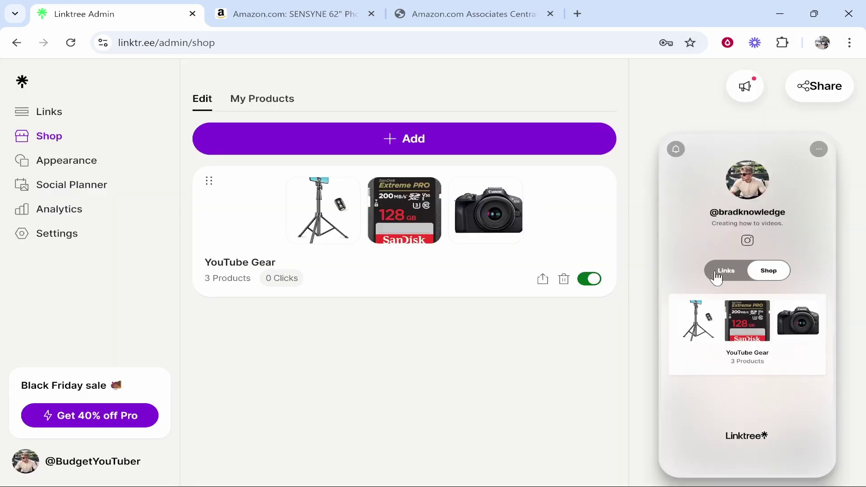
# - In Settings' Shop section, switch Preview Shop on Links page on, then back off
pyautogui.click(720, 281)
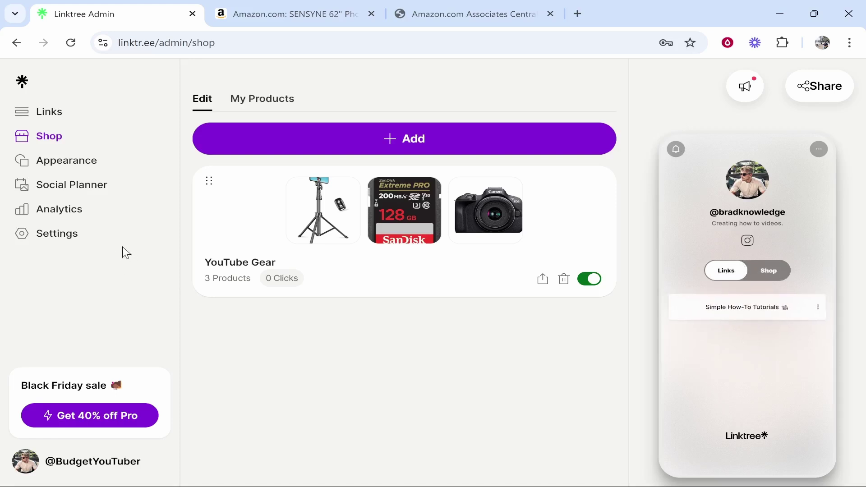
pyautogui.click(57, 239)
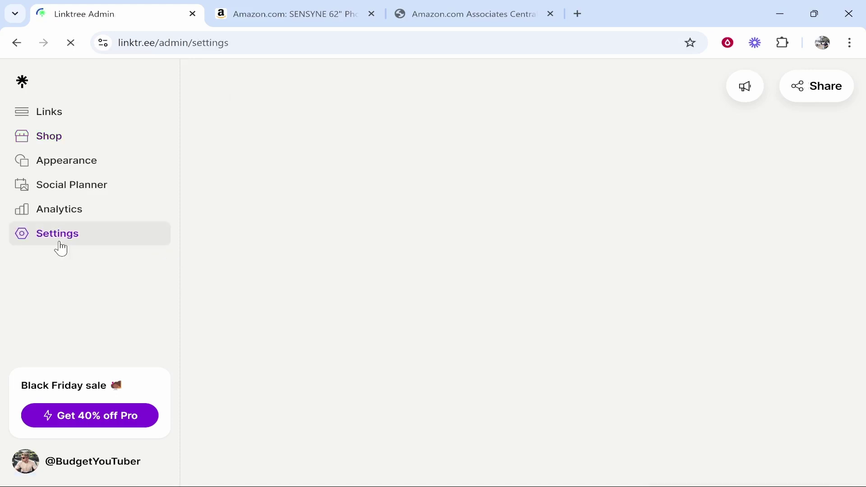
pyautogui.scroll(-3, 526, 273)
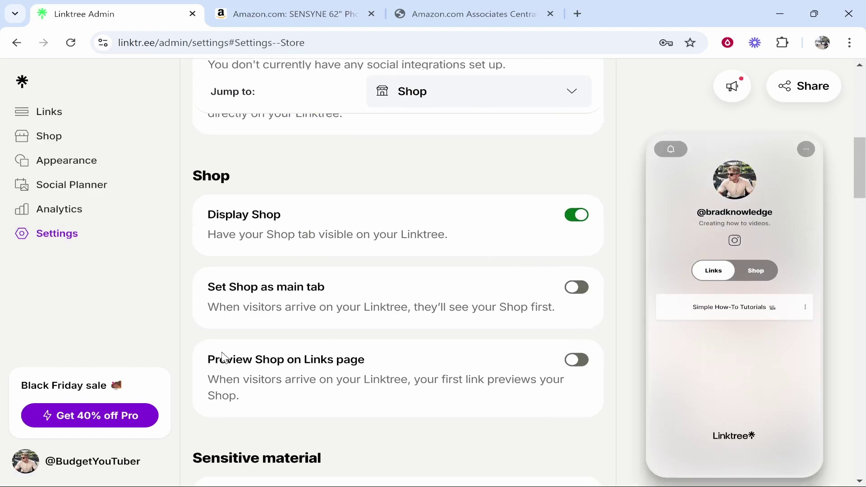
pyautogui.click(587, 364)
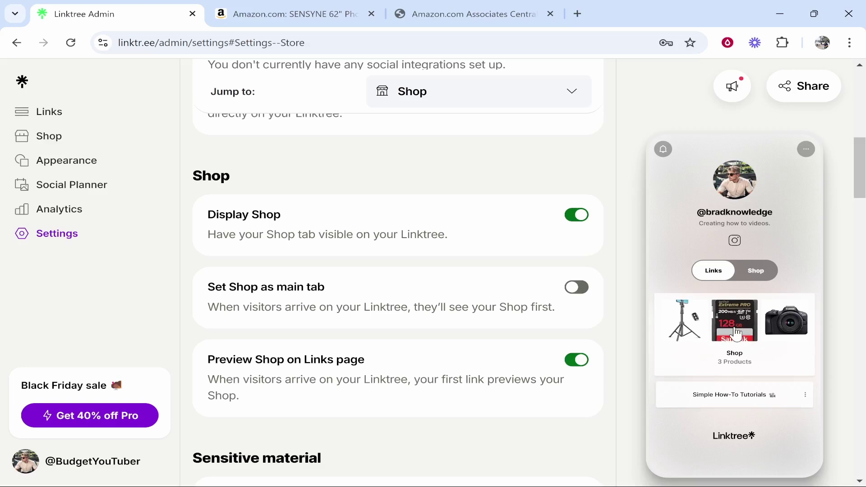
pyautogui.click(586, 365)
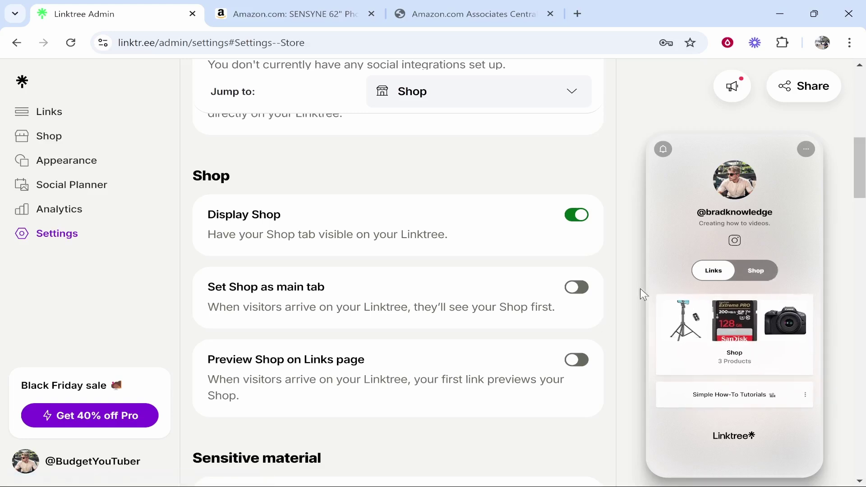
# - Browse the Share your Linktree options, including the list of places to share to
pyautogui.click(793, 86)
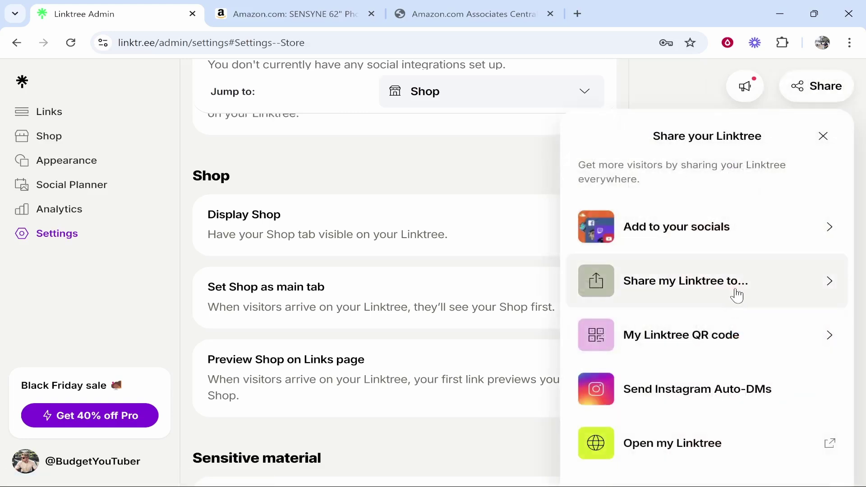
pyautogui.click(741, 288)
pyautogui.scroll(-1, 733, 319)
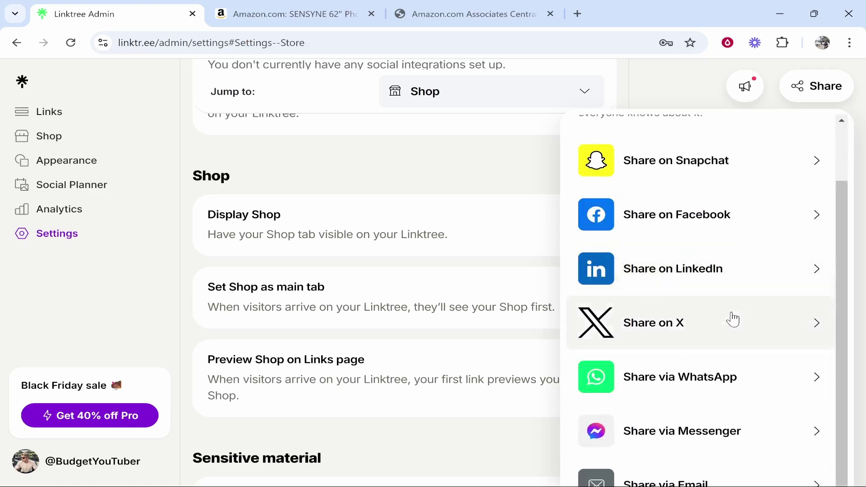
pyautogui.scroll(1, 688, 195)
pyautogui.click(592, 136)
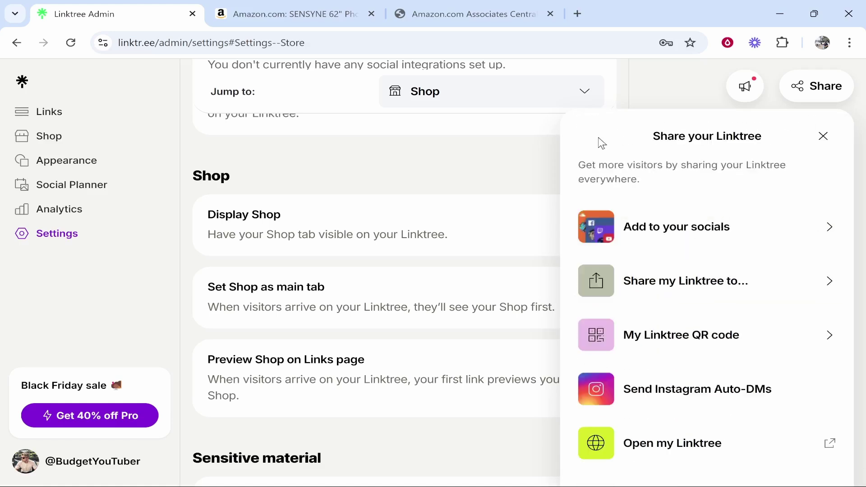
# - Open the public Linktree page in a new tab and view its Shop products
pyautogui.click(624, 441)
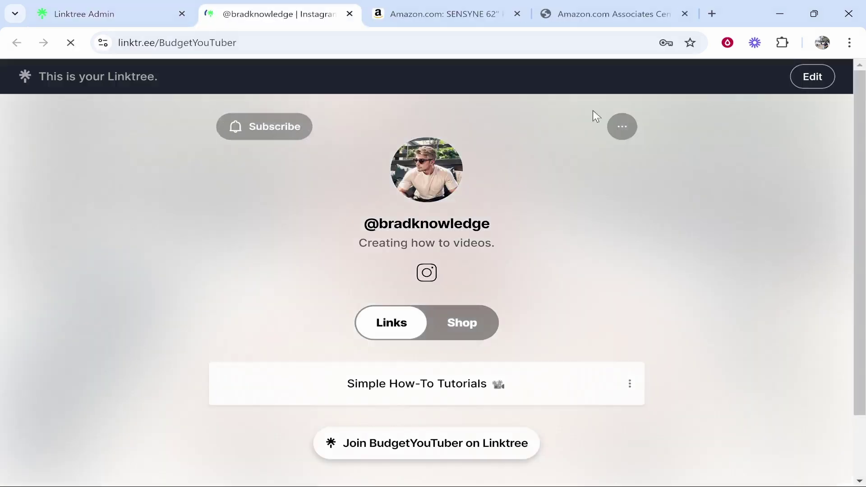
pyautogui.scroll(-1, 558, 367)
pyautogui.scroll(1, 425, 291)
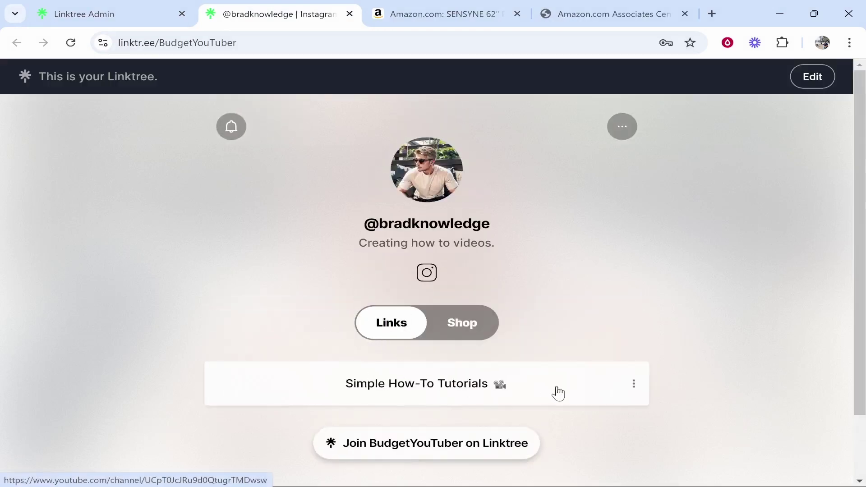
pyautogui.click(462, 325)
pyautogui.scroll(-5, 378, 193)
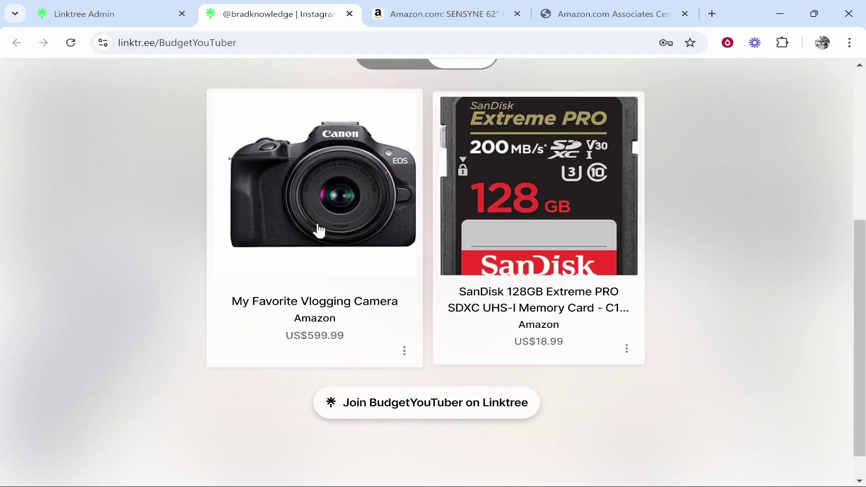
pyautogui.scroll(2, 280, 79)
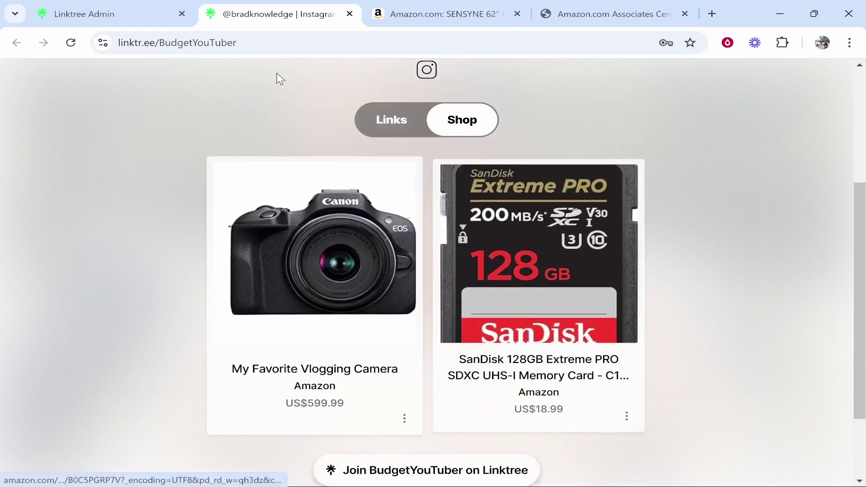
# - Go to the admin tab and back to the public page, briefly highlighting some snippet text
pyautogui.click(84, 13)
pyautogui.scroll(10, 450, 116)
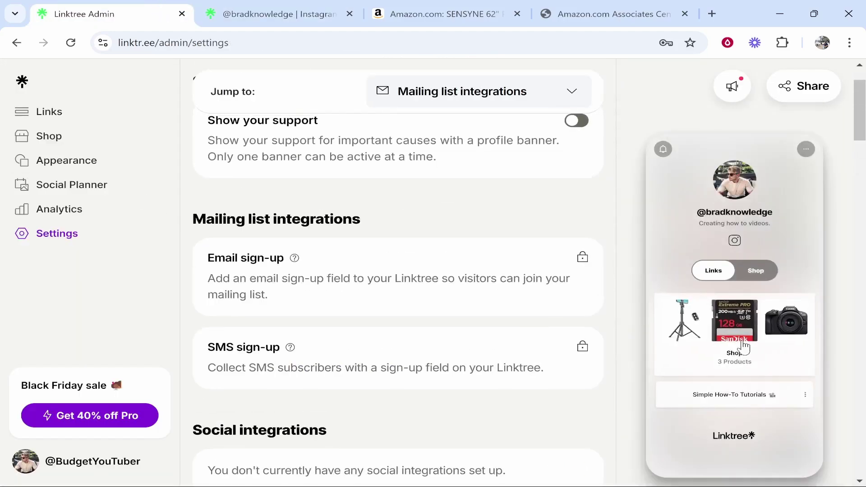
pyautogui.click(253, 13)
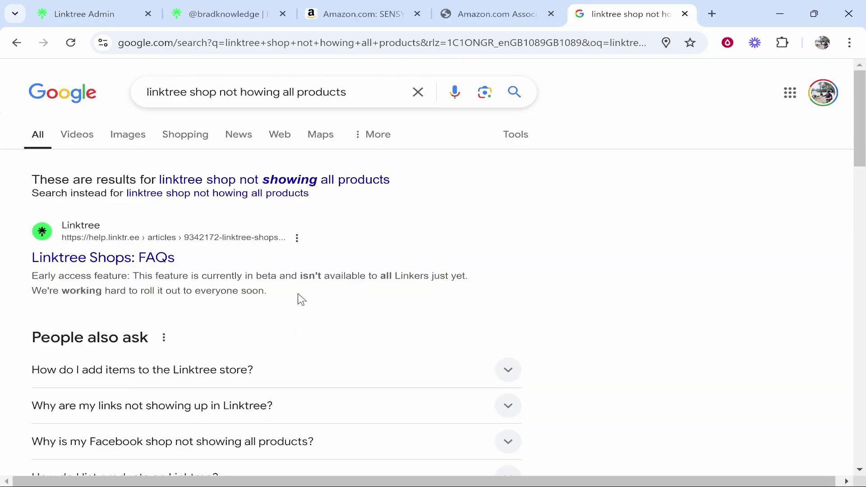
pyautogui.moveTo(357, 276); pyautogui.dragTo(414, 275)
pyautogui.click(554, 162)
# - Close the Share Linktree card on the public page
pyautogui.click(224, 7)
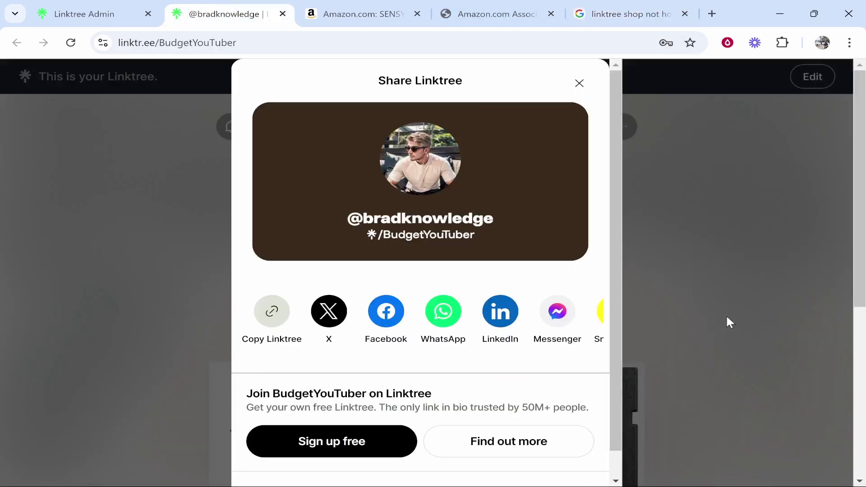
pyautogui.click(579, 83)
pyautogui.scroll(-3, 424, 181)
pyautogui.scroll(3, 326, 174)
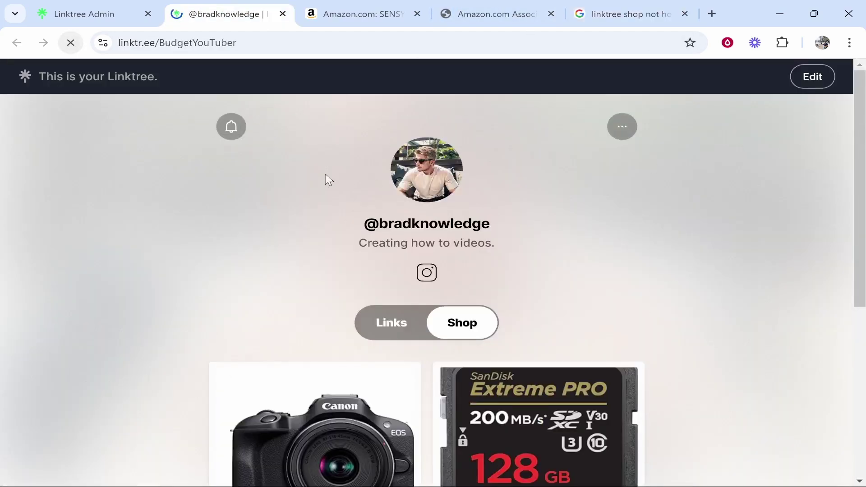
pyautogui.scroll(-1, 474, 239)
# - Check the products on the public Shop tab, then return to the Links tab
pyautogui.click(469, 246)
pyautogui.scroll(-4, 481, 397)
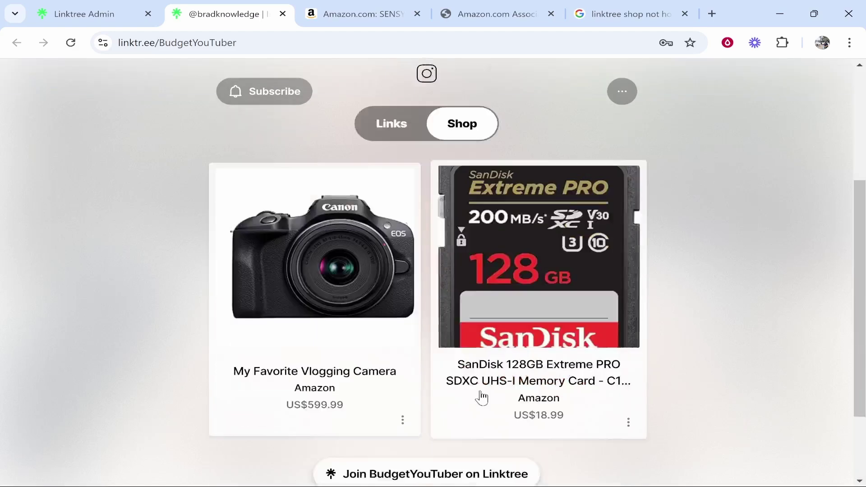
pyautogui.scroll(-2, 482, 397)
pyautogui.scroll(5, 433, 323)
pyautogui.click(404, 228)
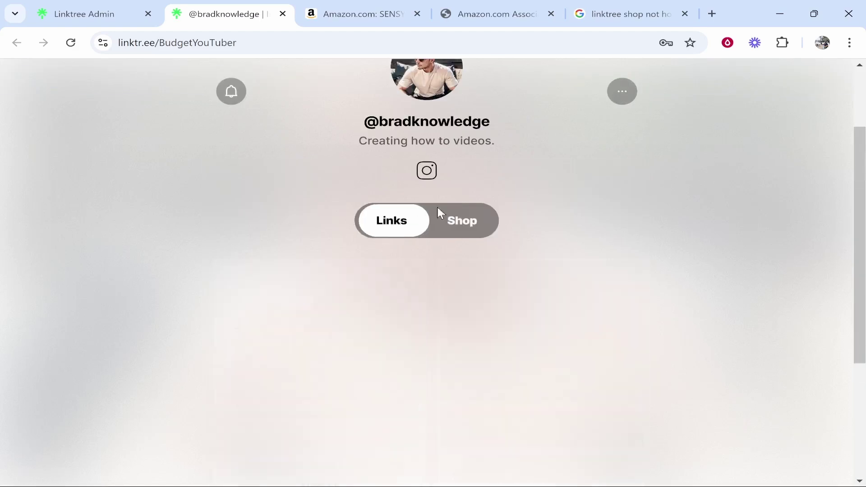
pyautogui.scroll(2, 437, 209)
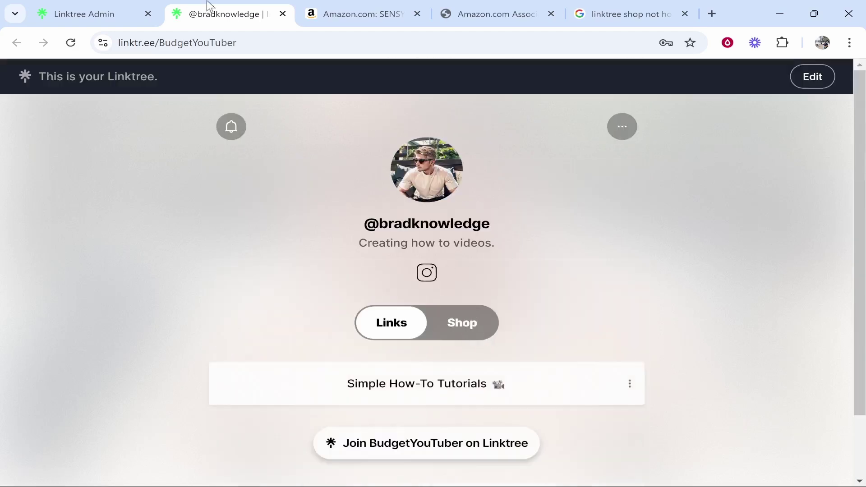
pyautogui.scroll(-2, 436, 348)
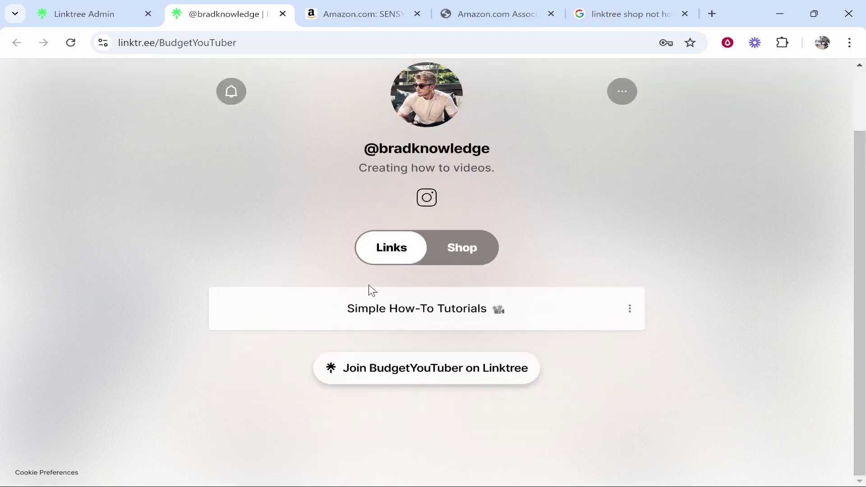
# - In the admin phone preview, show the Shop and open then close the YouTube Gear collection
pyautogui.click(155, 19)
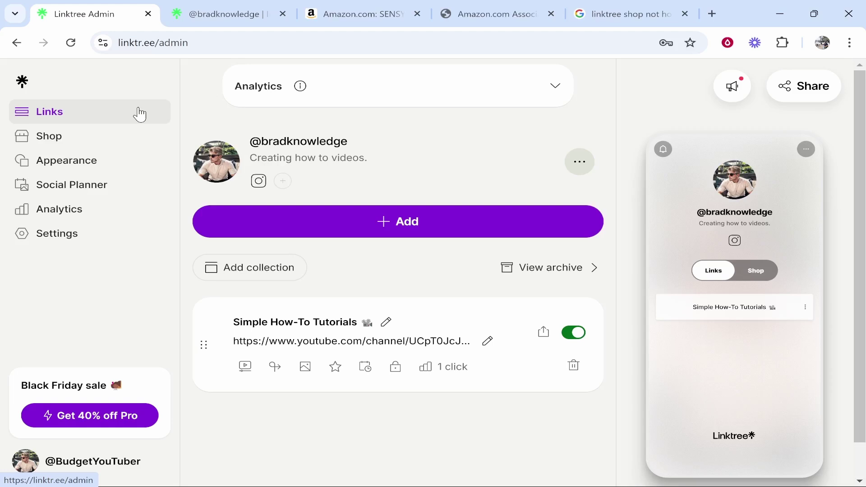
pyautogui.click(766, 278)
pyautogui.click(738, 324)
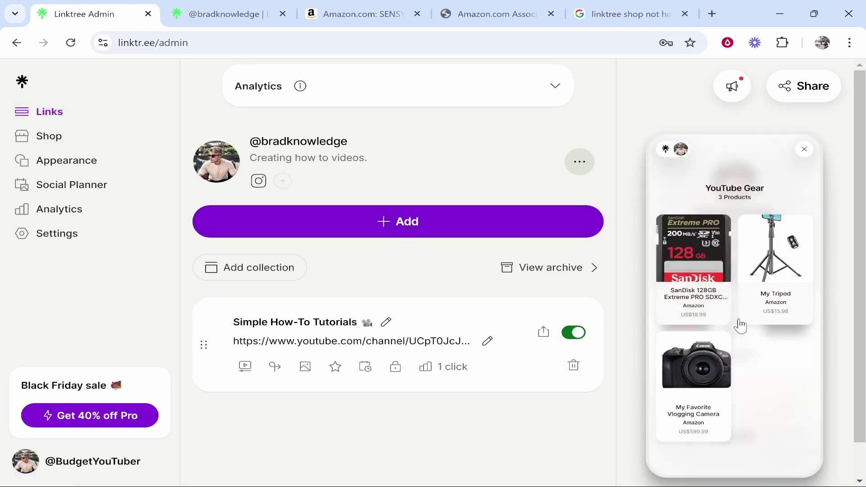
pyautogui.click(804, 149)
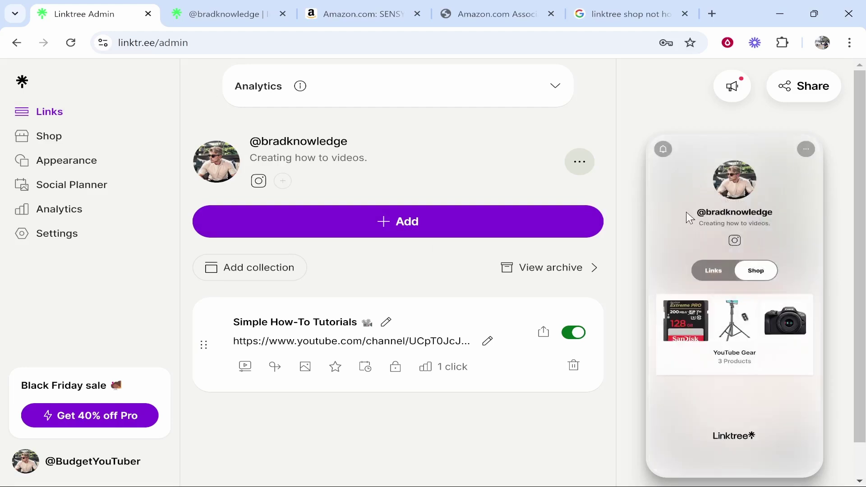